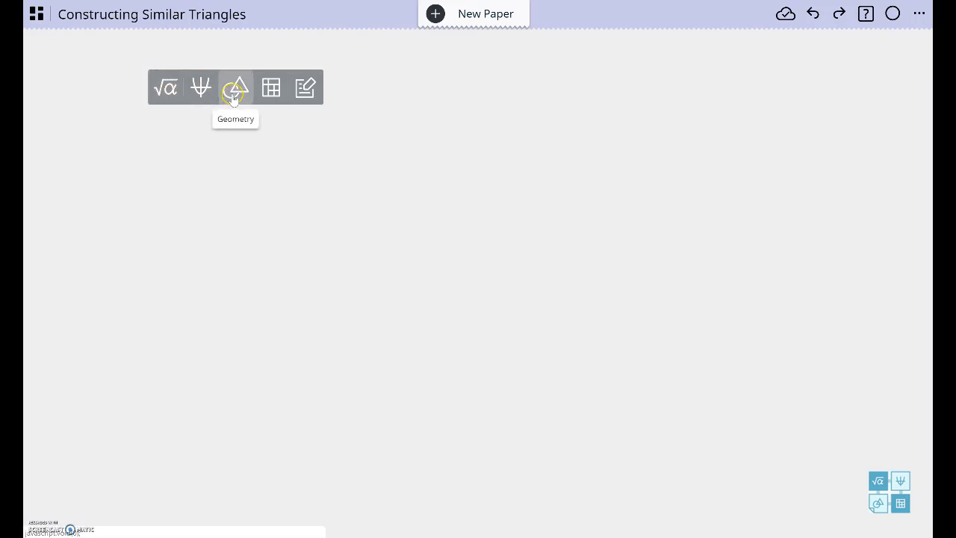
Insert a Geometry paper and widen it to about twice its original width.
{"action": "left_click", "coordinate": [233, 89]}
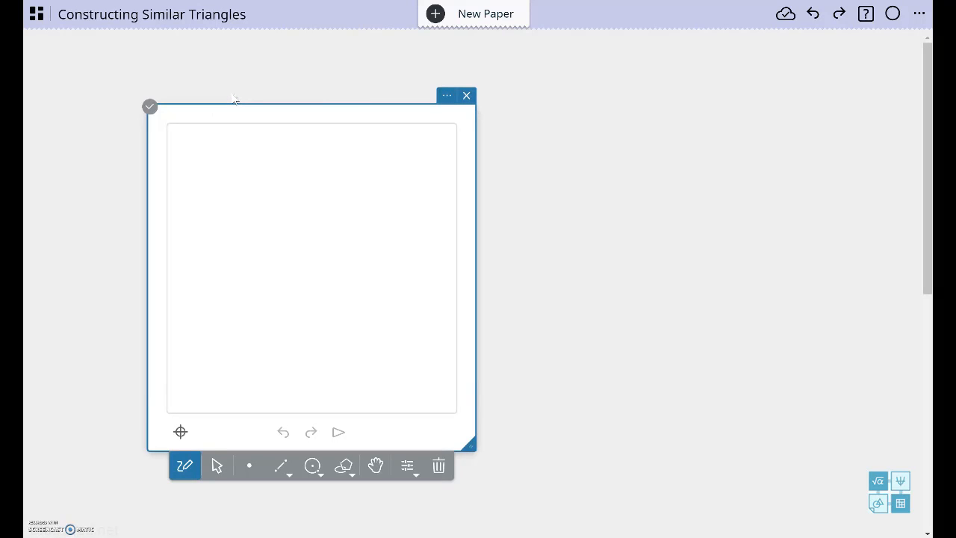
{"action": "left_click_drag", "start_coordinate": [469, 442], "coordinate": [801, 419]}
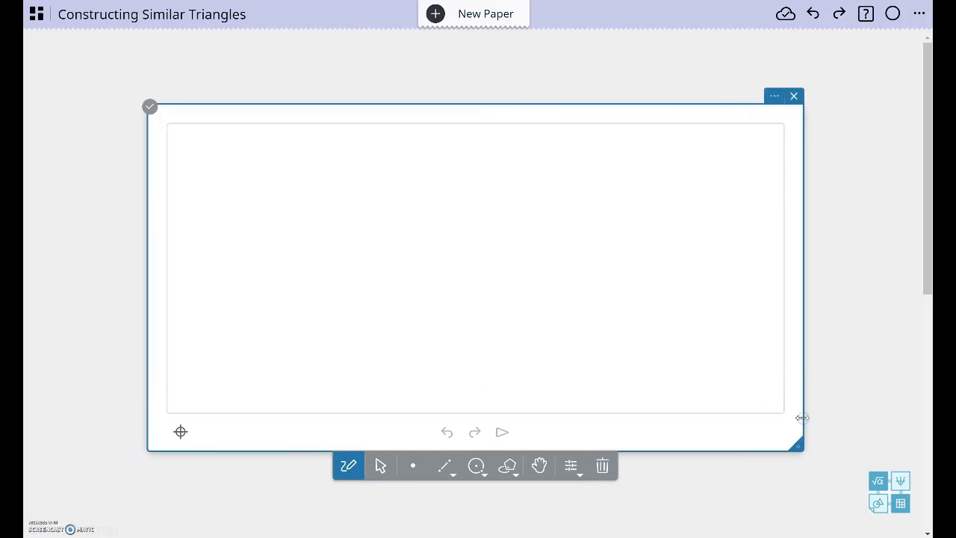
Draw a closed triangle ABC with the Polygon tool in the left half of the geometry canvas.
{"action": "left_click", "coordinate": [514, 471]}
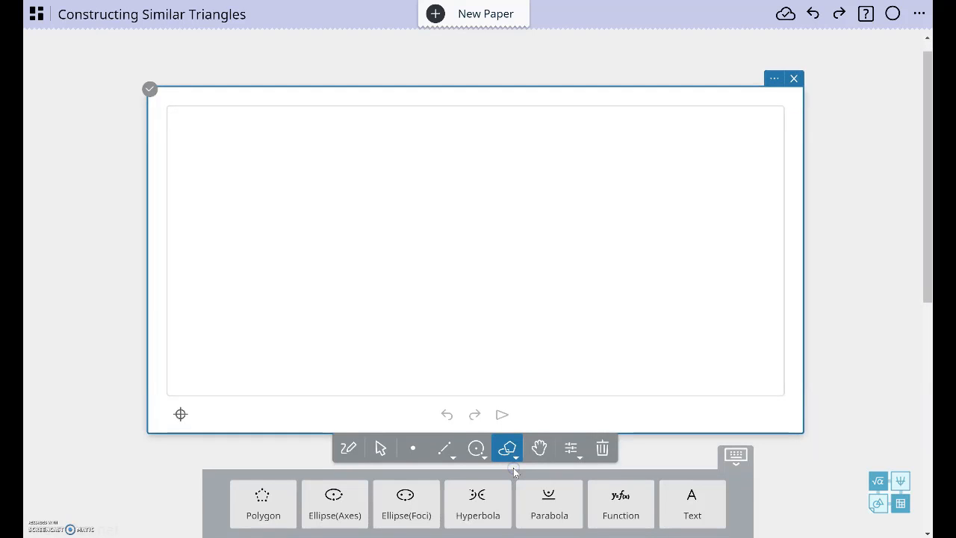
{"action": "left_click", "coordinate": [260, 506]}
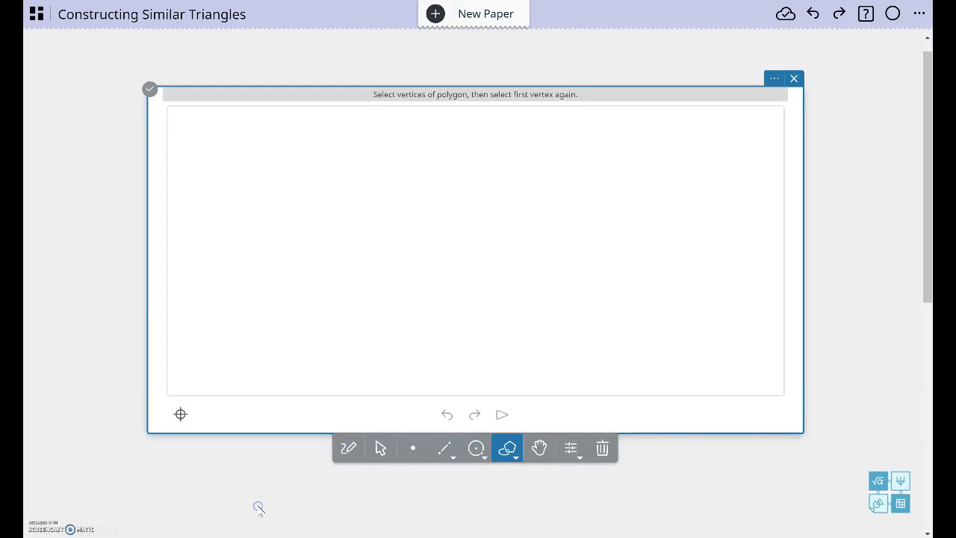
{"action": "left_click", "coordinate": [279, 166]}
{"action": "left_click", "coordinate": [235, 315]}
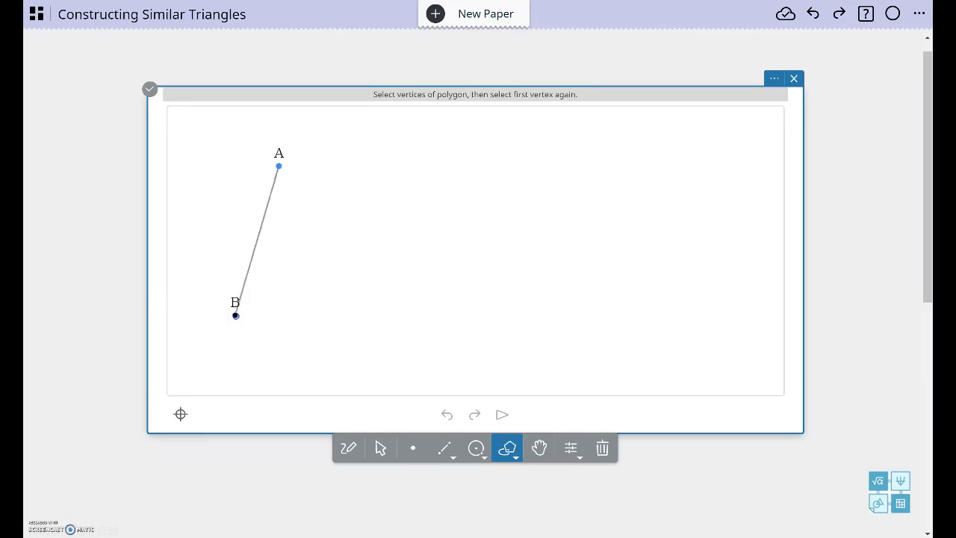
{"action": "left_click", "coordinate": [495, 326]}
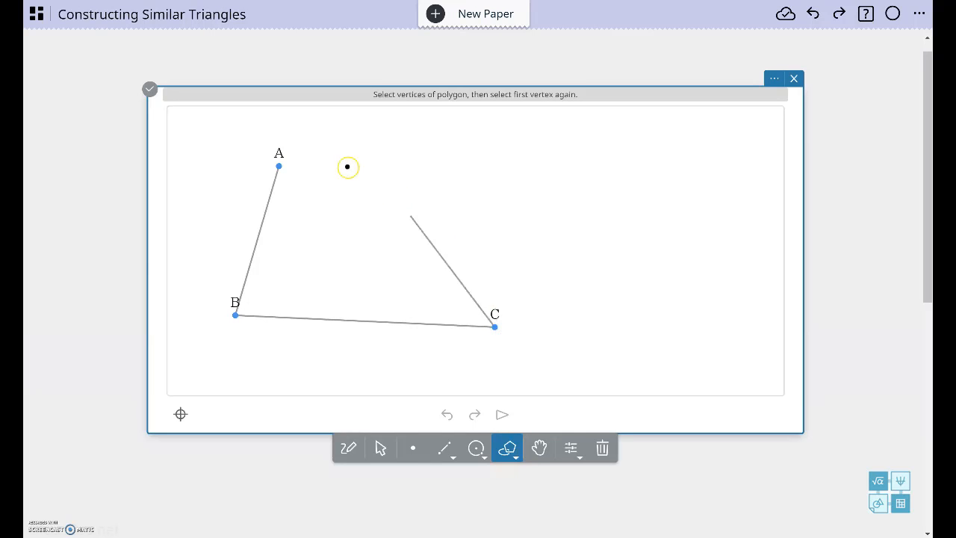
{"action": "left_click", "coordinate": [278, 165]}
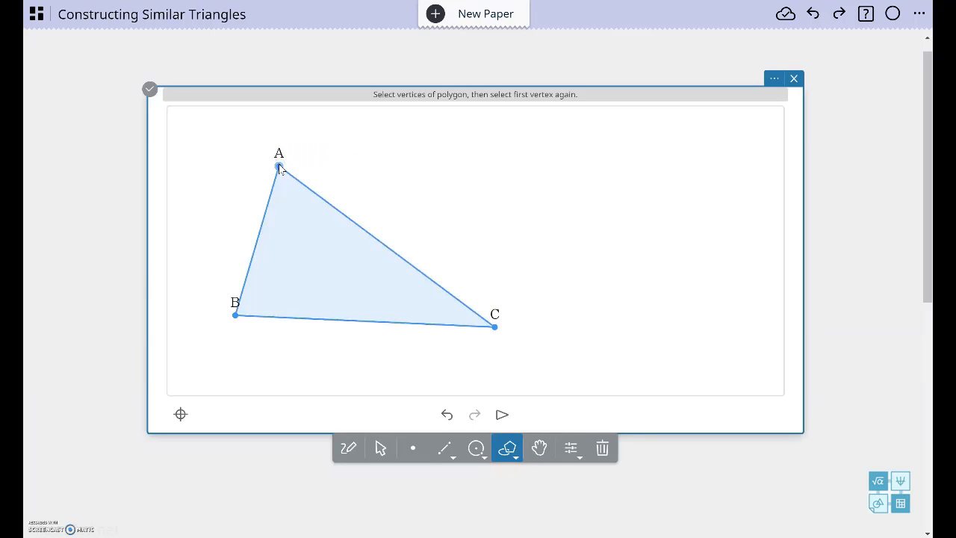
Reshape triangle ABC by moving vertex A down and left and vertex C down and left, then clear the selection.
{"action": "left_click", "coordinate": [381, 447]}
{"action": "left_click", "coordinate": [296, 270]}
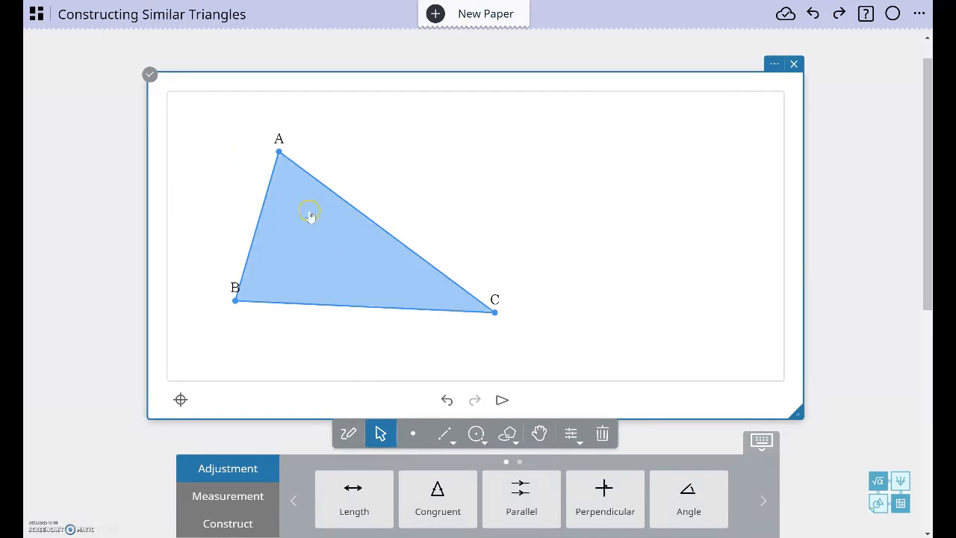
{"action": "left_click", "coordinate": [299, 297]}
{"action": "left_click_drag", "start_coordinate": [280, 151], "coordinate": [258, 162]}
{"action": "left_click_drag", "start_coordinate": [495, 313], "coordinate": [453, 349]}
{"action": "left_click", "coordinate": [252, 303]}
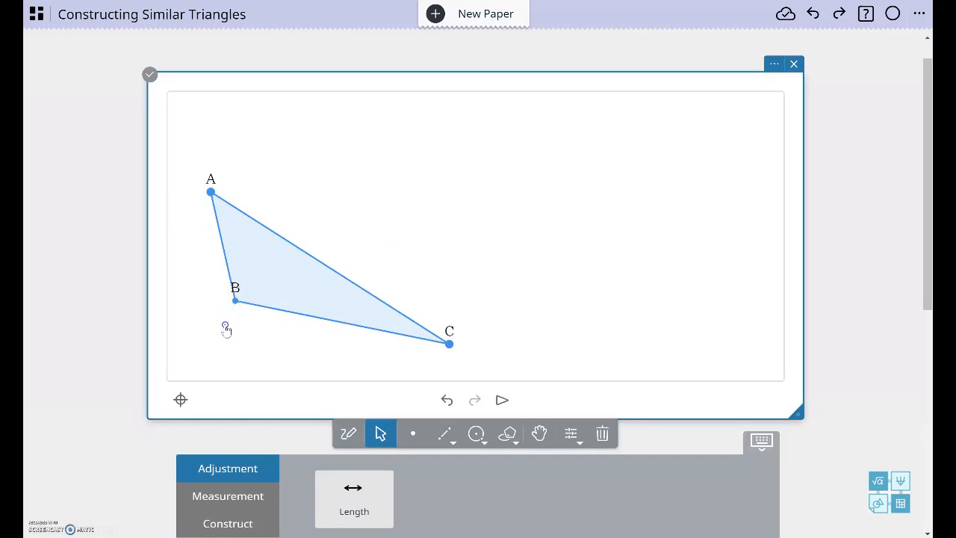
{"action": "left_click", "coordinate": [506, 333]}
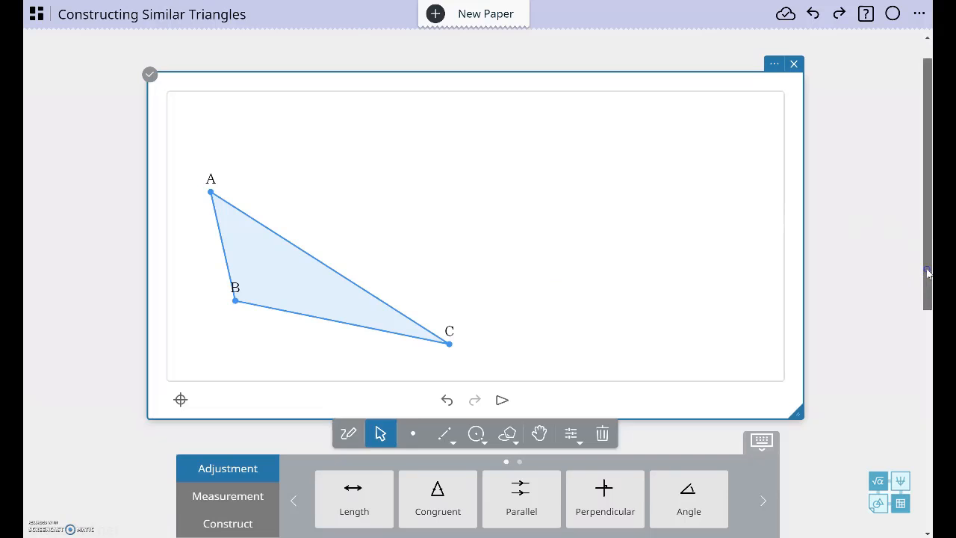
{"action": "left_click_drag", "start_coordinate": [927, 270], "coordinate": [929, 266]}
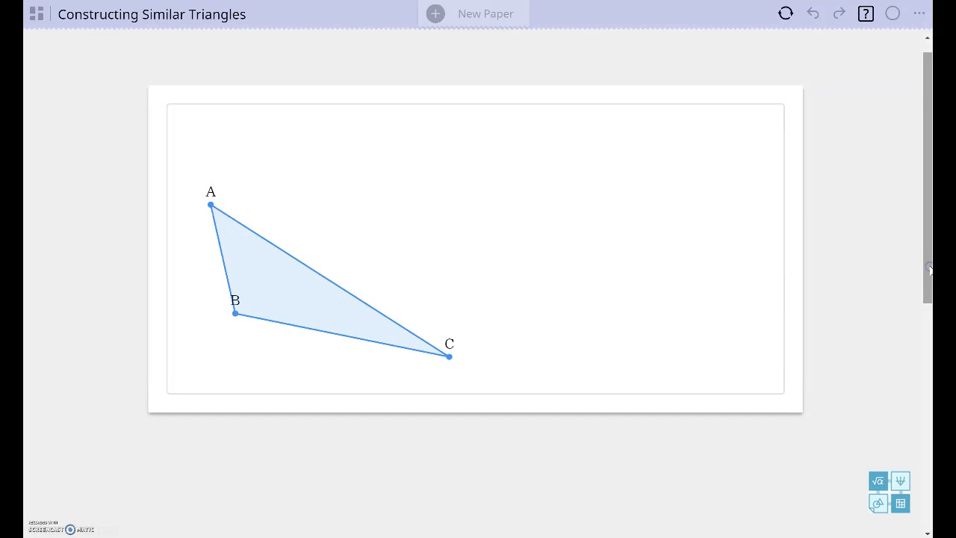
{"action": "left_click", "coordinate": [561, 72]}
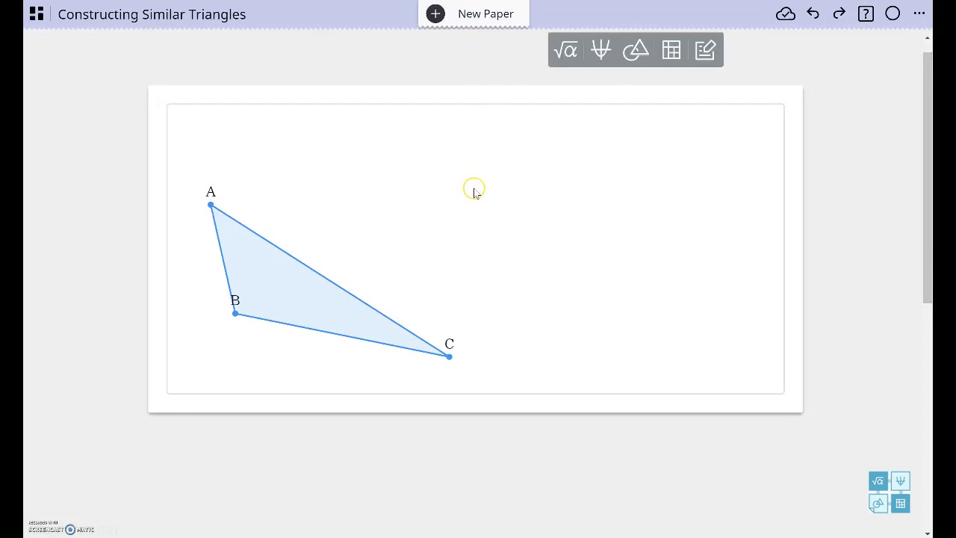
{"action": "left_click", "coordinate": [475, 192]}
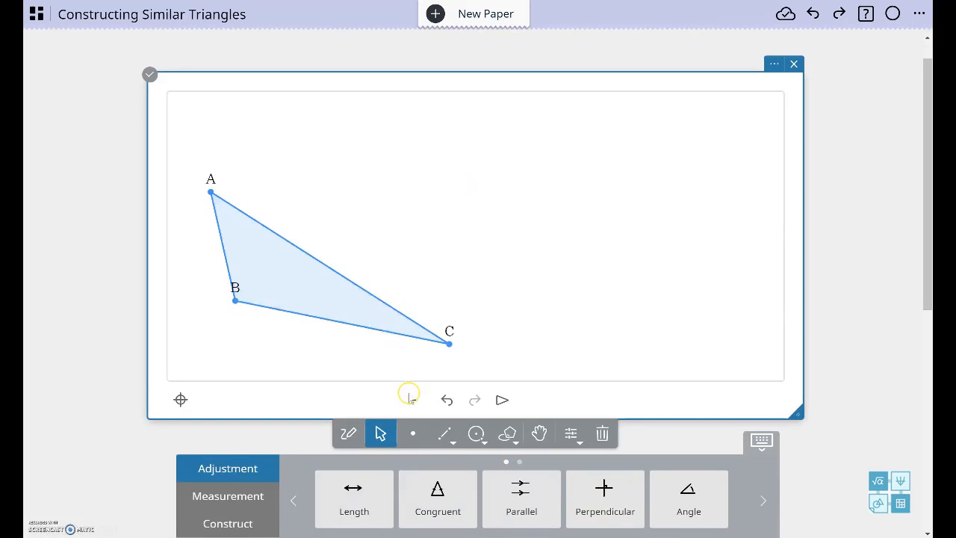
Place free point D near the canvas's upper-right corner and dilate the whole triangle ABC about it with a scale of .5.
{"action": "left_click", "coordinate": [414, 434]}
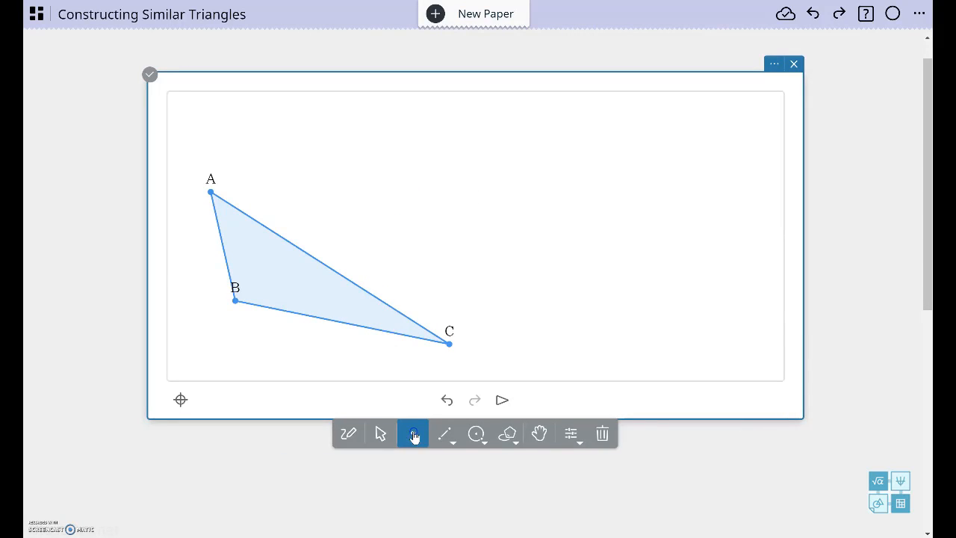
{"action": "left_click", "coordinate": [750, 120]}
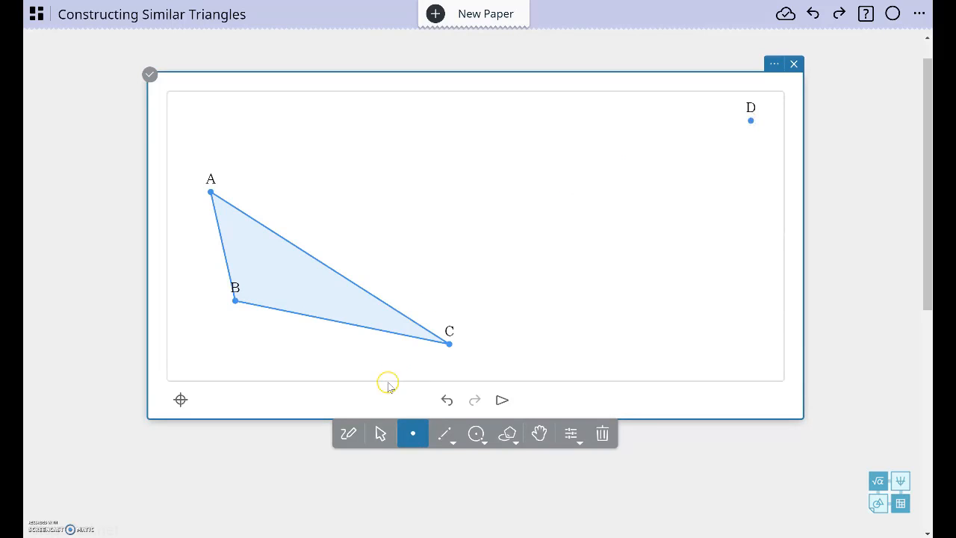
{"action": "left_click", "coordinate": [379, 435]}
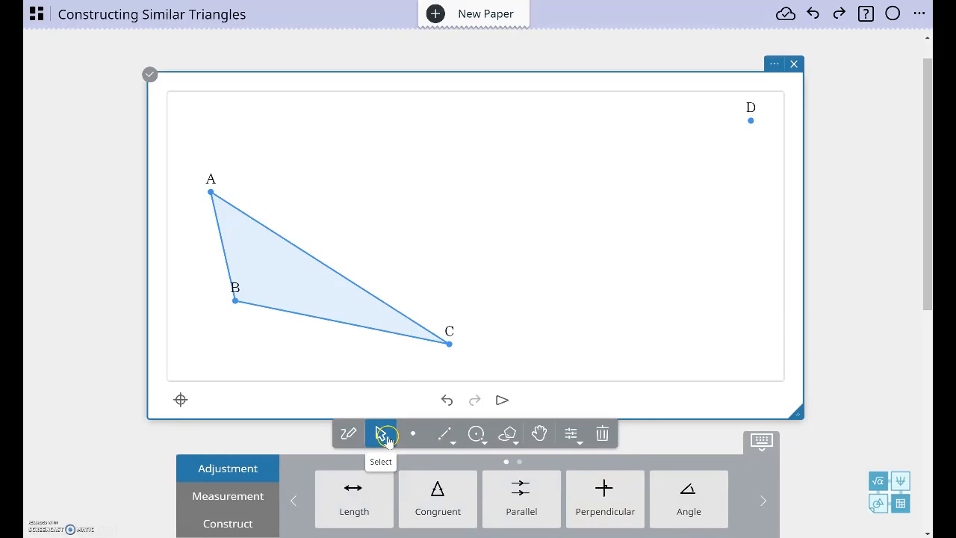
{"action": "left_click_drag", "start_coordinate": [184, 156], "coordinate": [474, 362]}
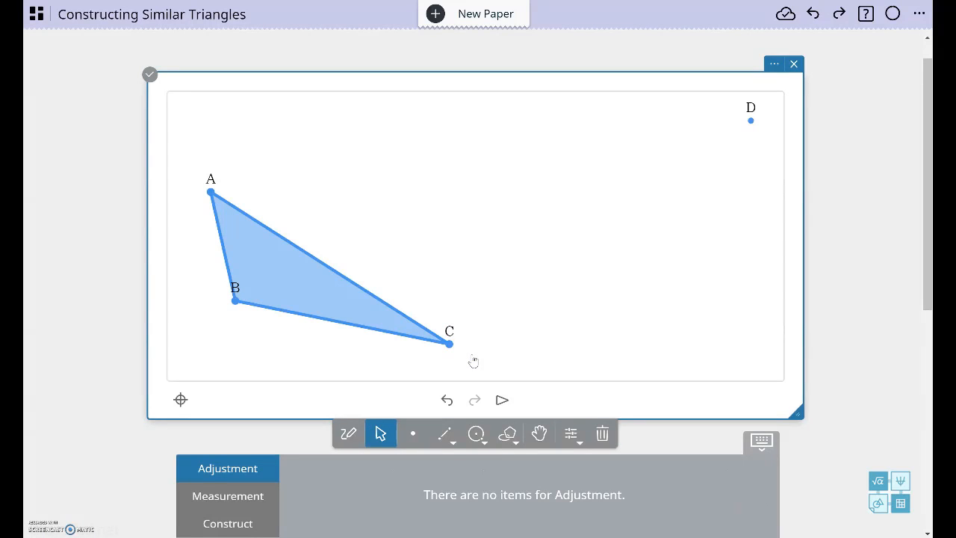
{"action": "left_click", "coordinate": [204, 527]}
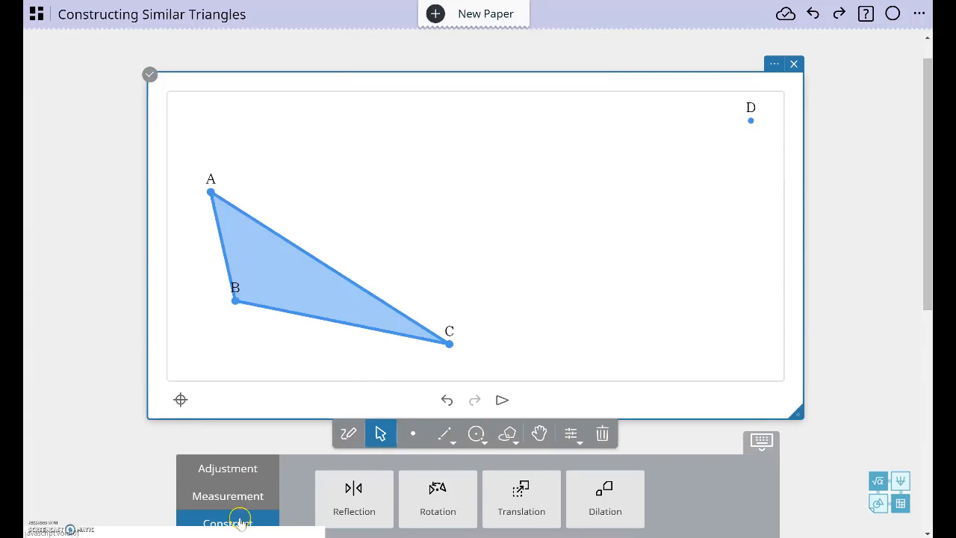
{"action": "left_click", "coordinate": [604, 508]}
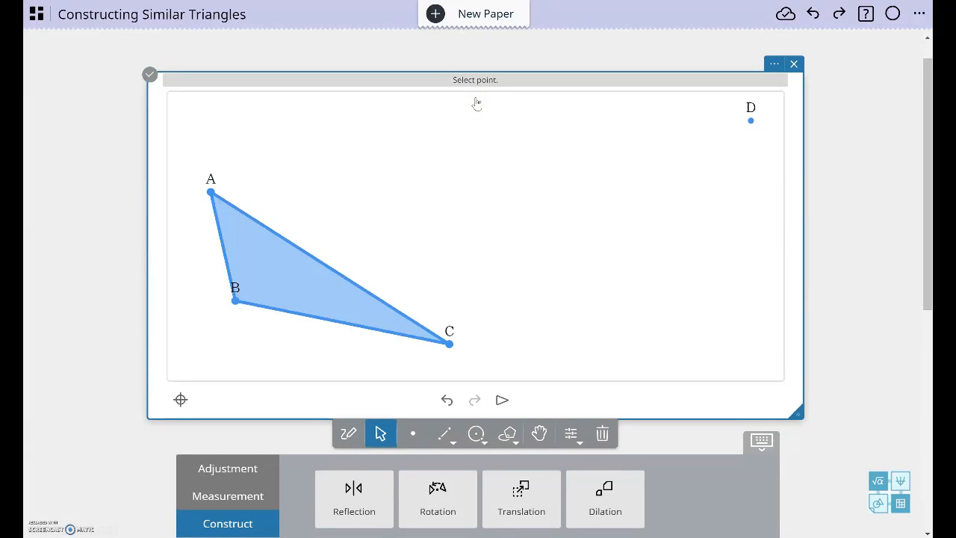
{"action": "left_click", "coordinate": [752, 125]}
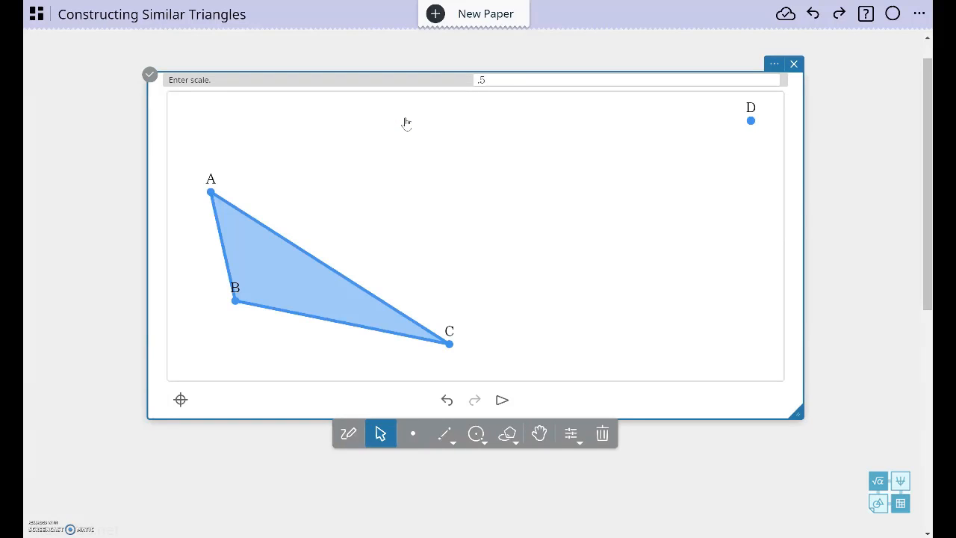
{"action": "key", "text": "Return"}
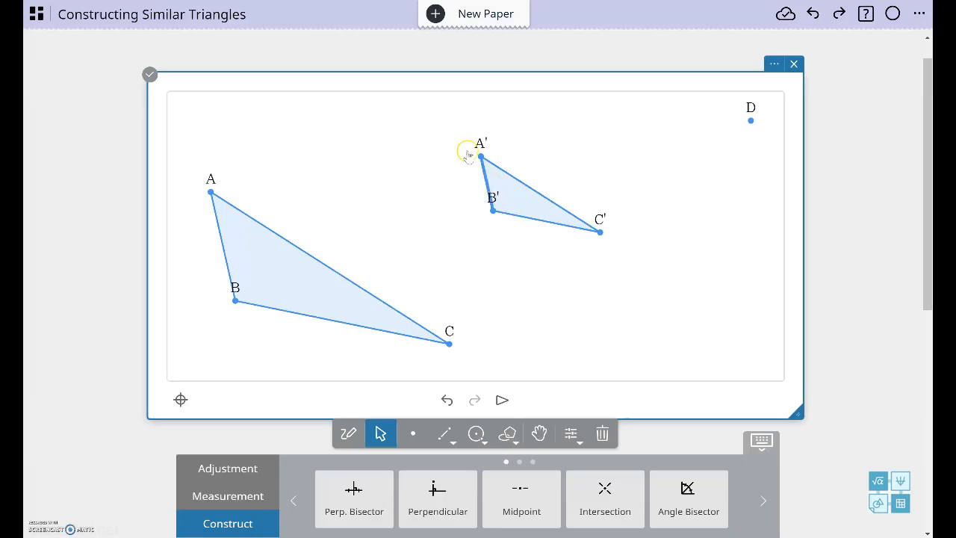
Dilate the whole triangle A'B'C' about point D with a scale of .5.
{"action": "left_click_drag", "start_coordinate": [455, 127], "coordinate": [655, 287]}
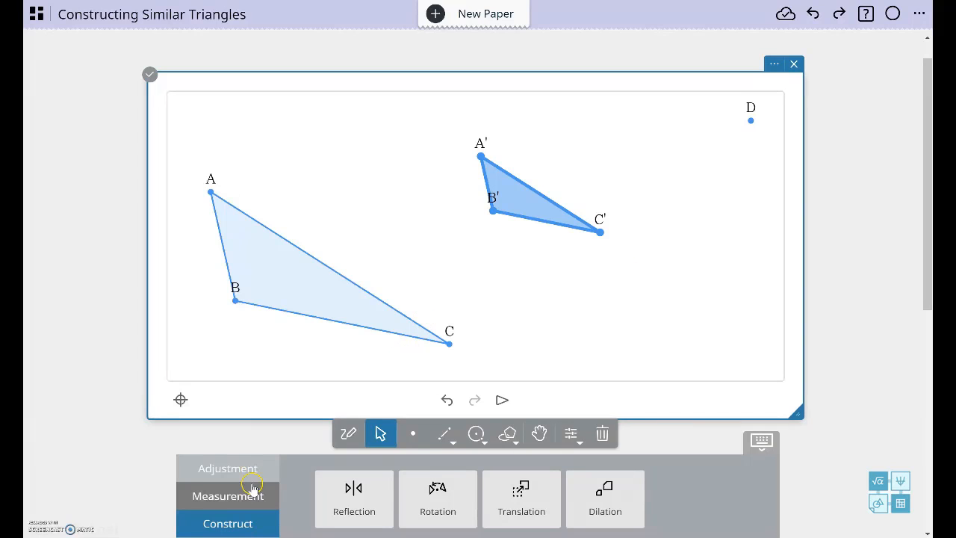
{"action": "left_click", "coordinate": [610, 513]}
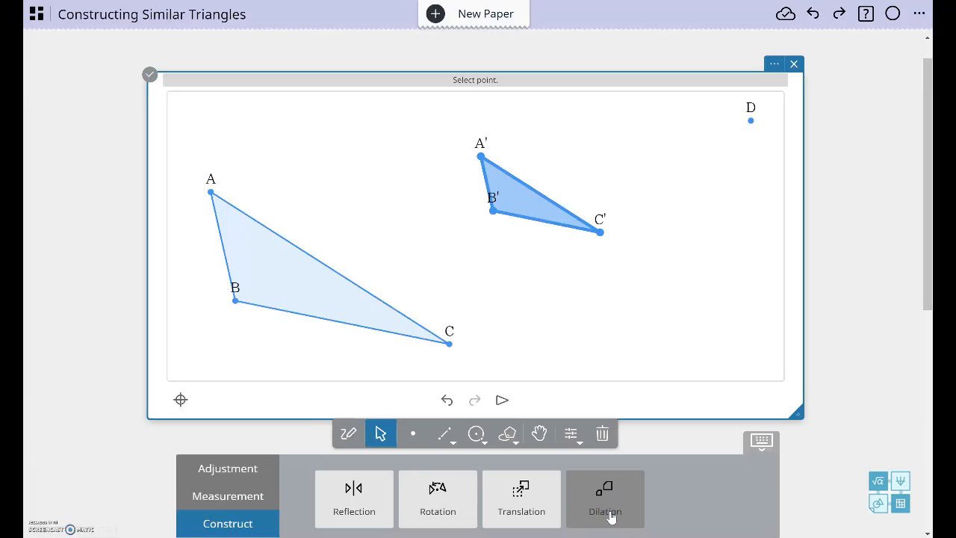
{"action": "left_click", "coordinate": [751, 121]}
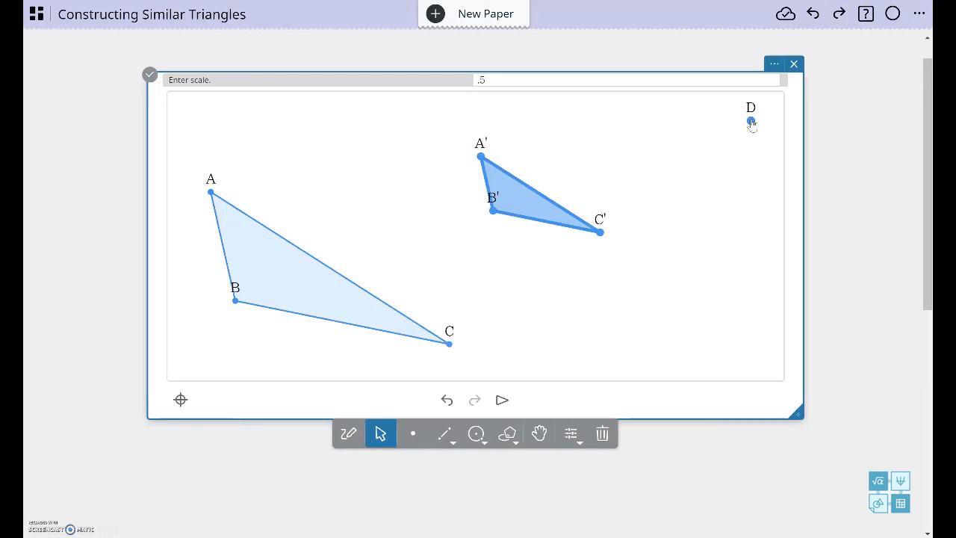
{"action": "key", "text": "Return"}
{"action": "left_click", "coordinate": [617, 151]}
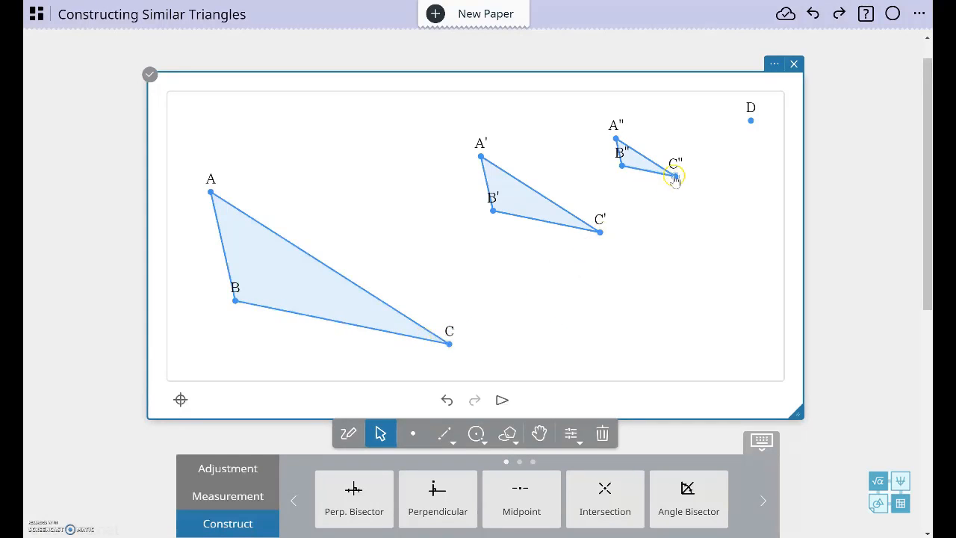
Measure the 0-180 angle between sides BC and AC of triangle ABC and place its label just below vertex C.
{"action": "left_click", "coordinate": [402, 336]}
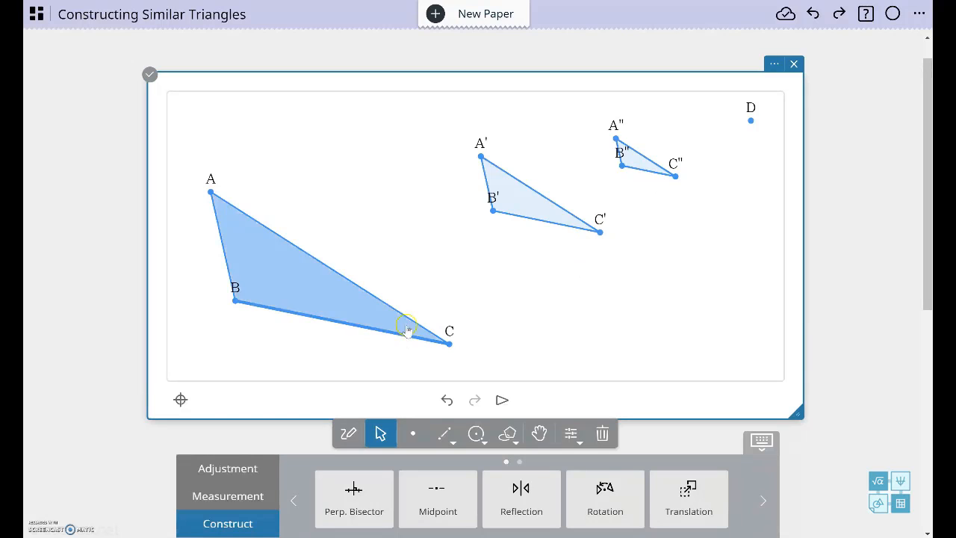
{"action": "left_click", "coordinate": [410, 320]}
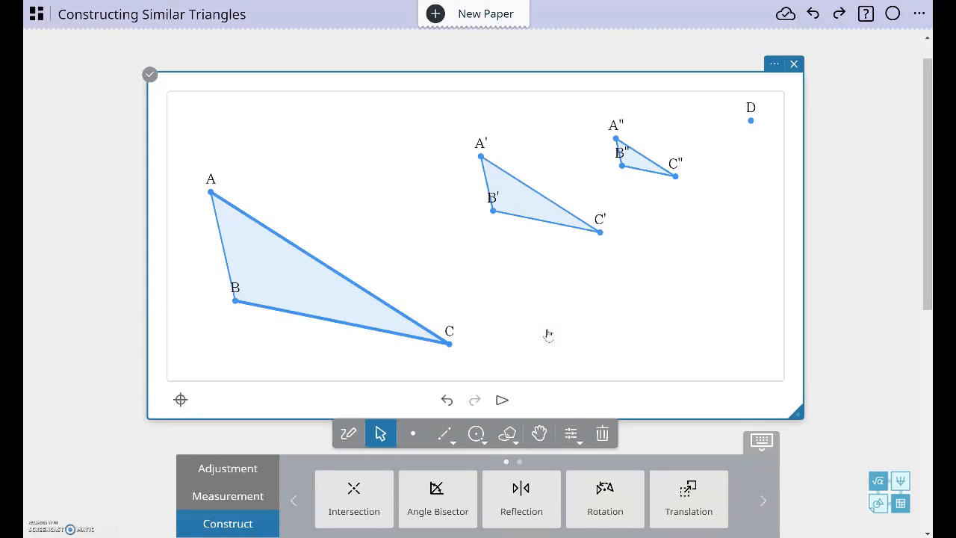
{"action": "left_click", "coordinate": [248, 495]}
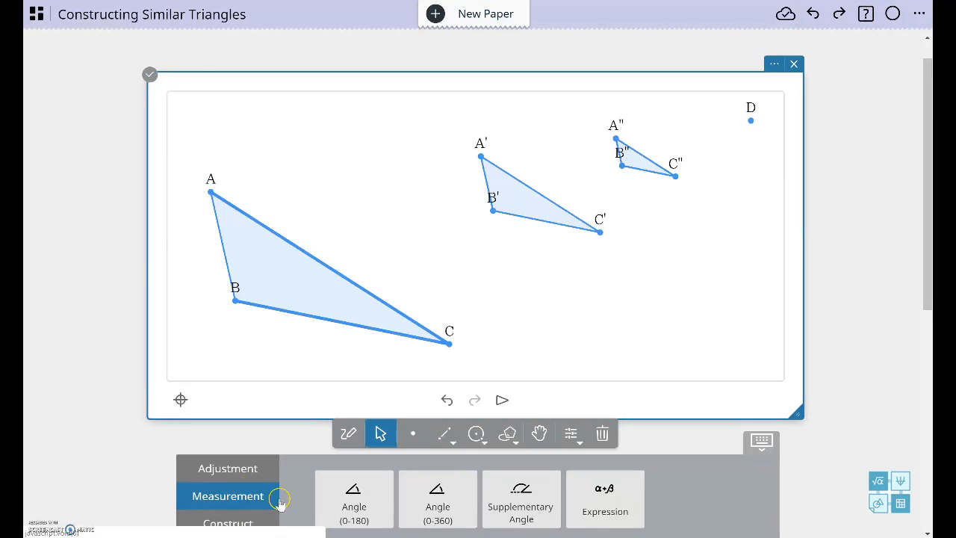
{"action": "left_click", "coordinate": [362, 507]}
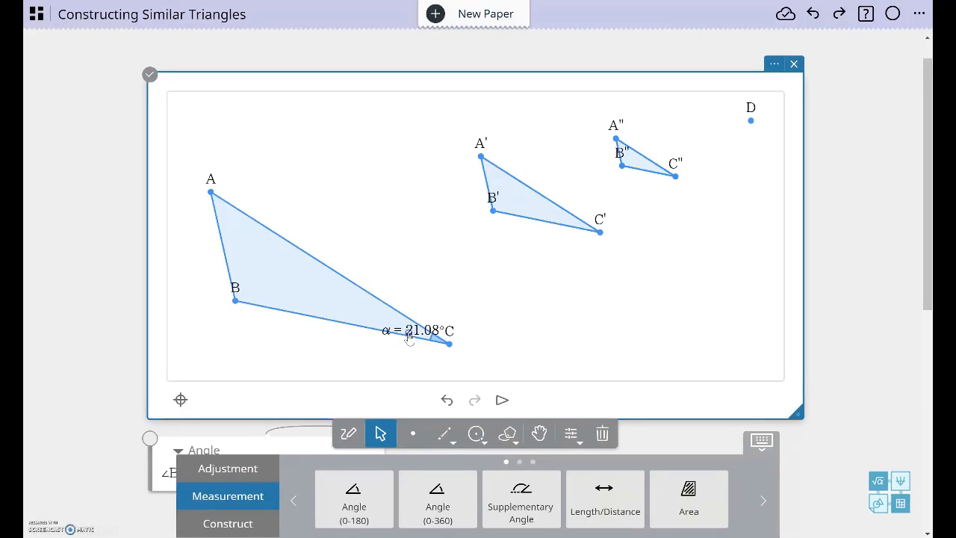
{"action": "left_click", "coordinate": [413, 330]}
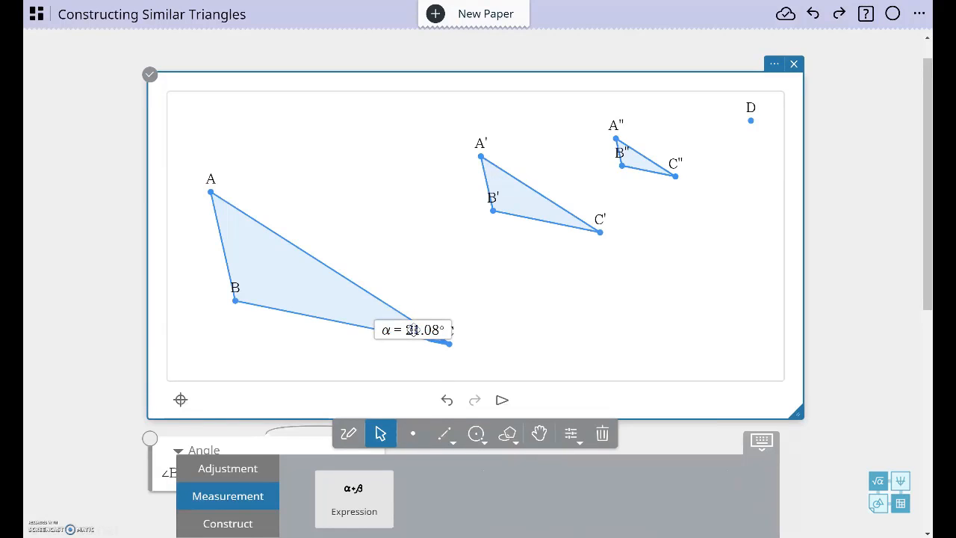
{"action": "left_click_drag", "start_coordinate": [413, 329], "coordinate": [453, 359]}
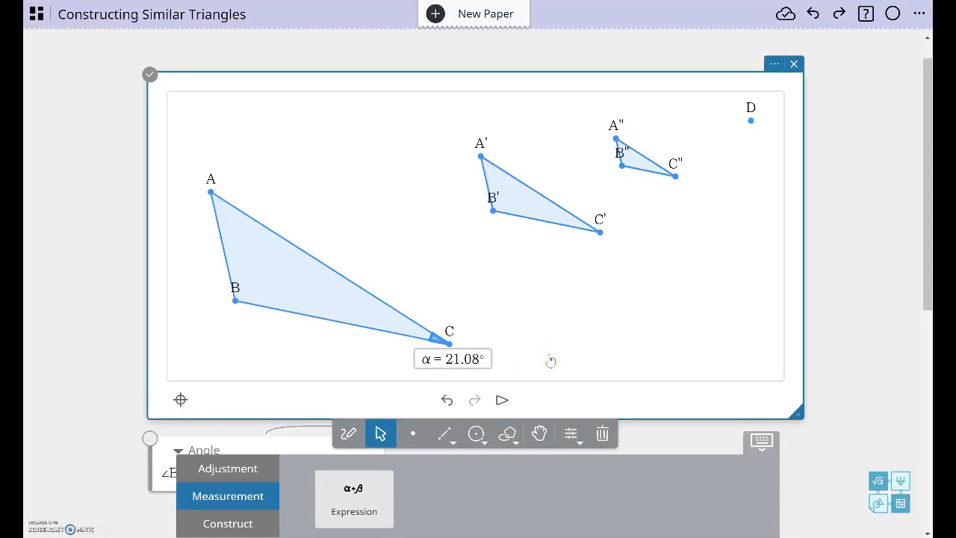
{"action": "left_click", "coordinate": [550, 261]}
{"action": "left_click", "coordinate": [557, 306]}
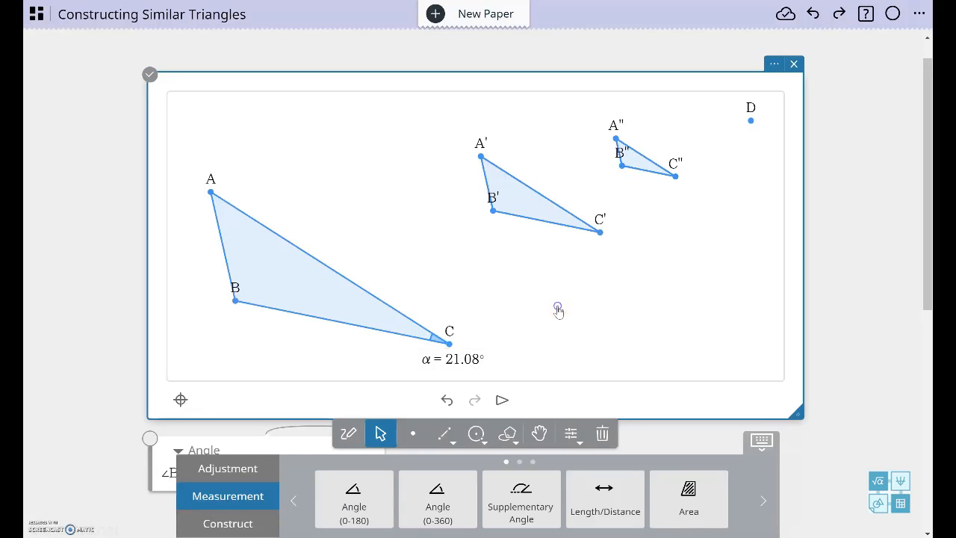
Measure the 0-180 angle between sides A'C' and B'C' and place its label just below vertex C'.
{"action": "left_click", "coordinate": [569, 261]}
{"action": "left_click", "coordinate": [577, 226]}
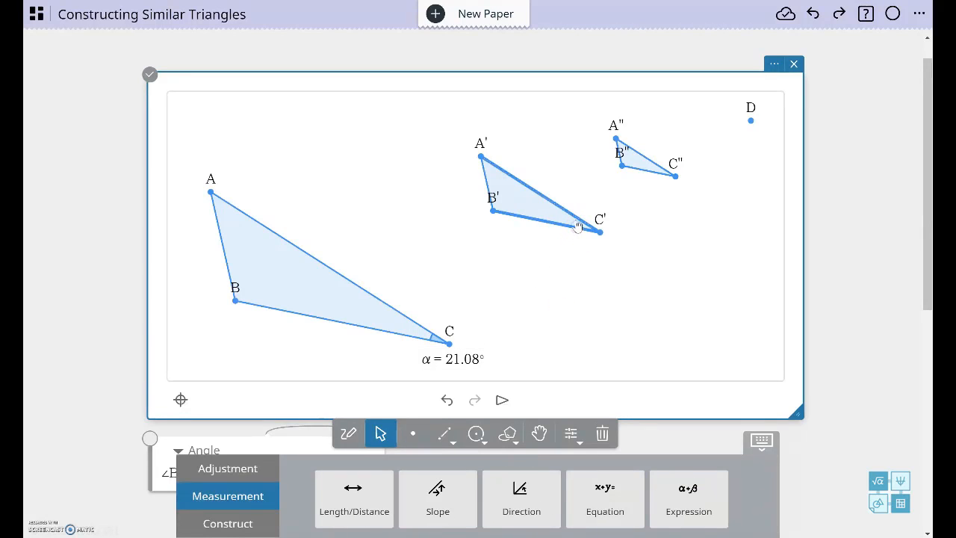
{"action": "left_click", "coordinate": [376, 494]}
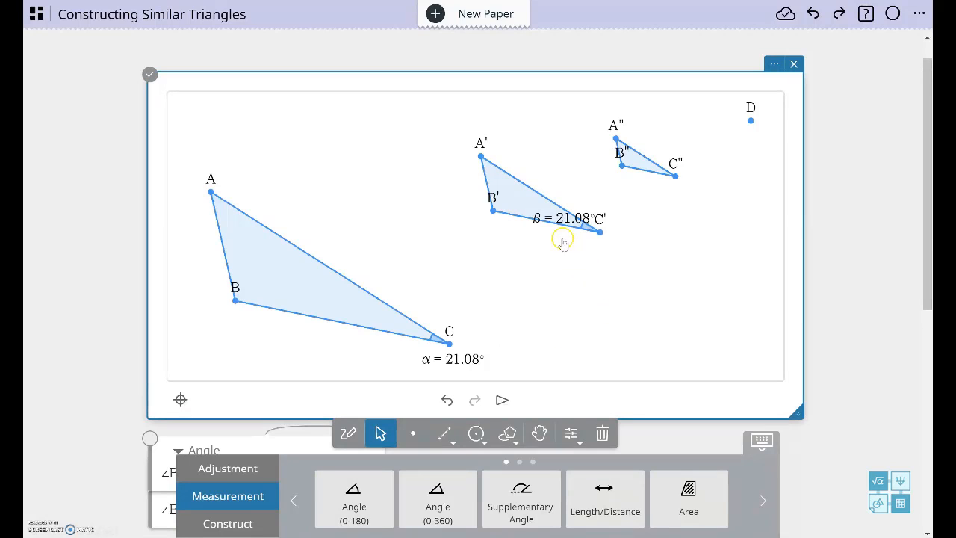
{"action": "left_click", "coordinate": [567, 219]}
{"action": "left_click_drag", "start_coordinate": [566, 220], "coordinate": [587, 251]}
{"action": "left_click", "coordinate": [660, 203]}
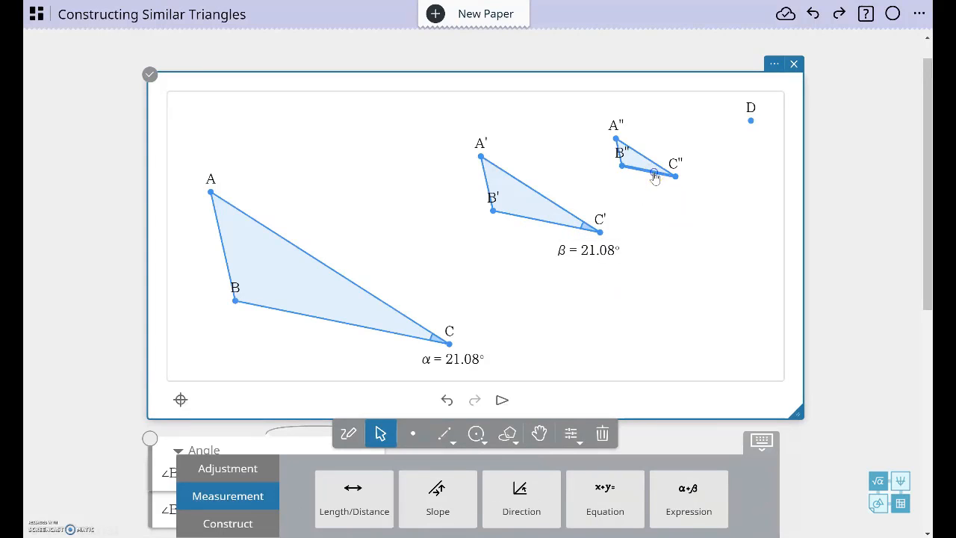
Measure the 0-180 angle at vertex C'' of the smallest triangle and select its label for repositioning.
{"action": "left_click", "coordinate": [655, 174]}
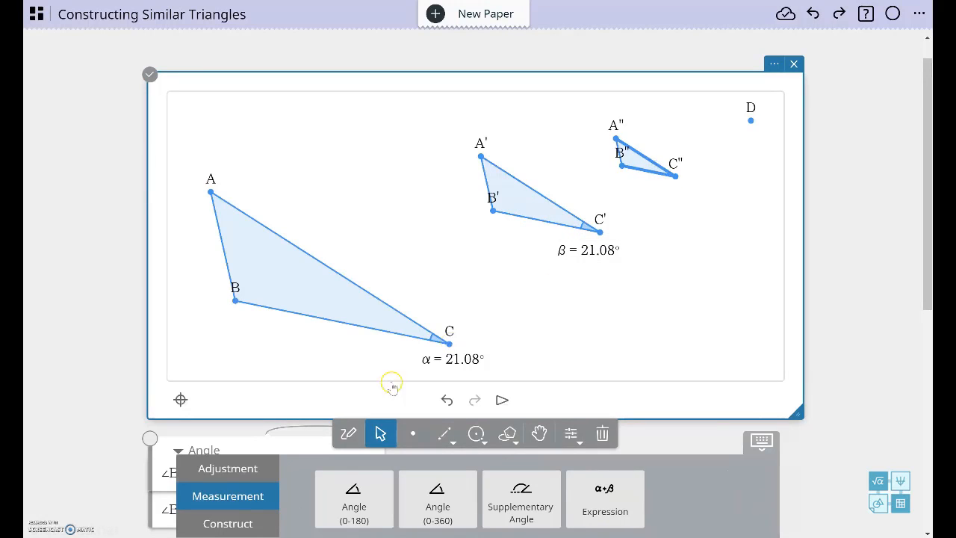
{"action": "left_click", "coordinate": [391, 499]}
{"action": "left_click", "coordinate": [384, 496]}
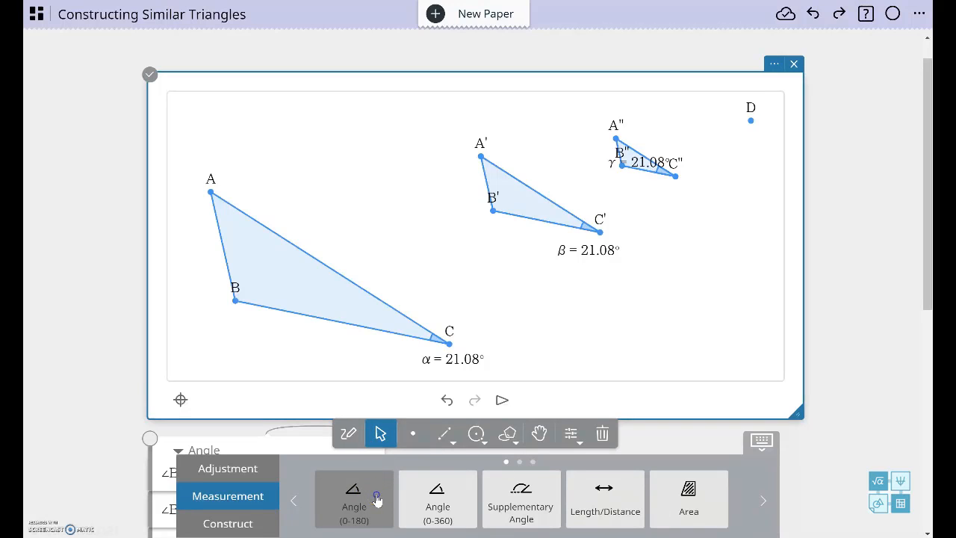
{"action": "left_click", "coordinate": [654, 145]}
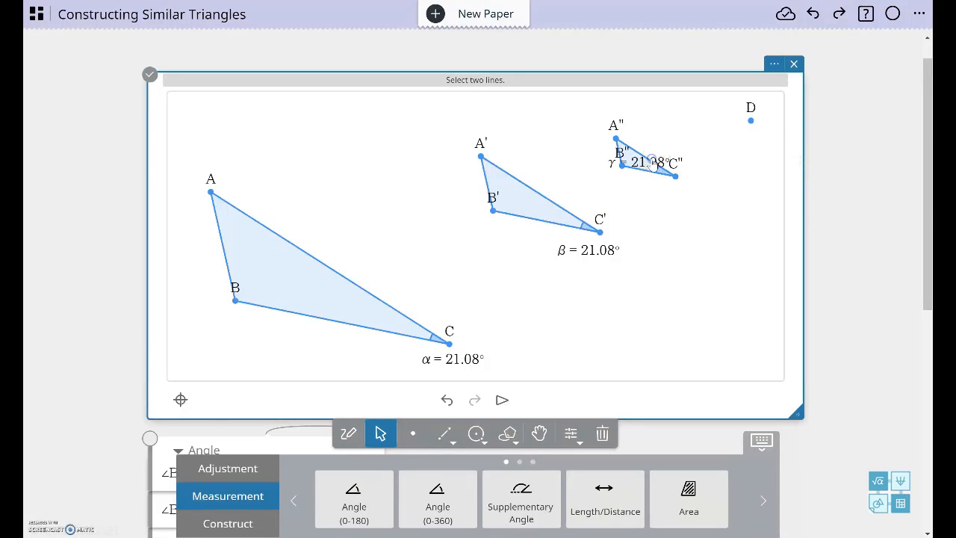
{"action": "left_click", "coordinate": [635, 165]}
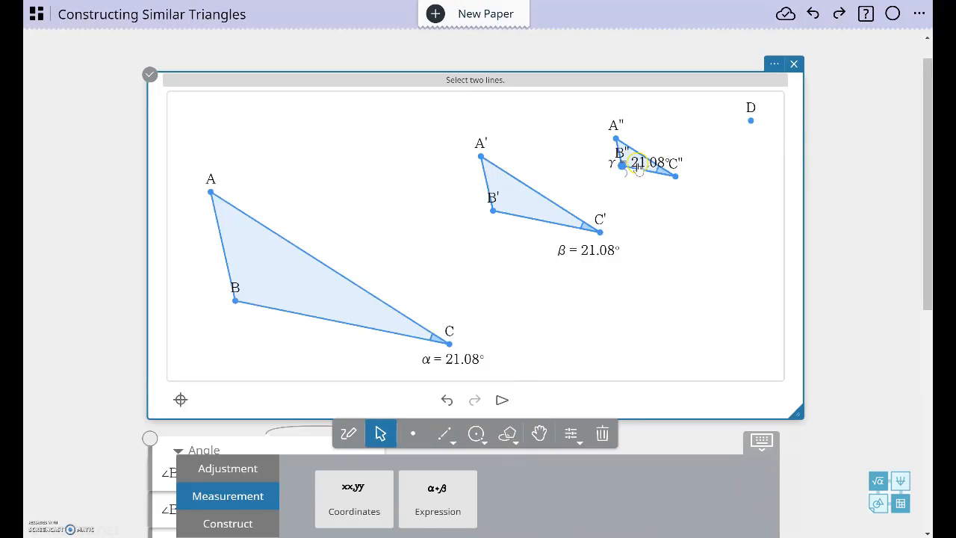